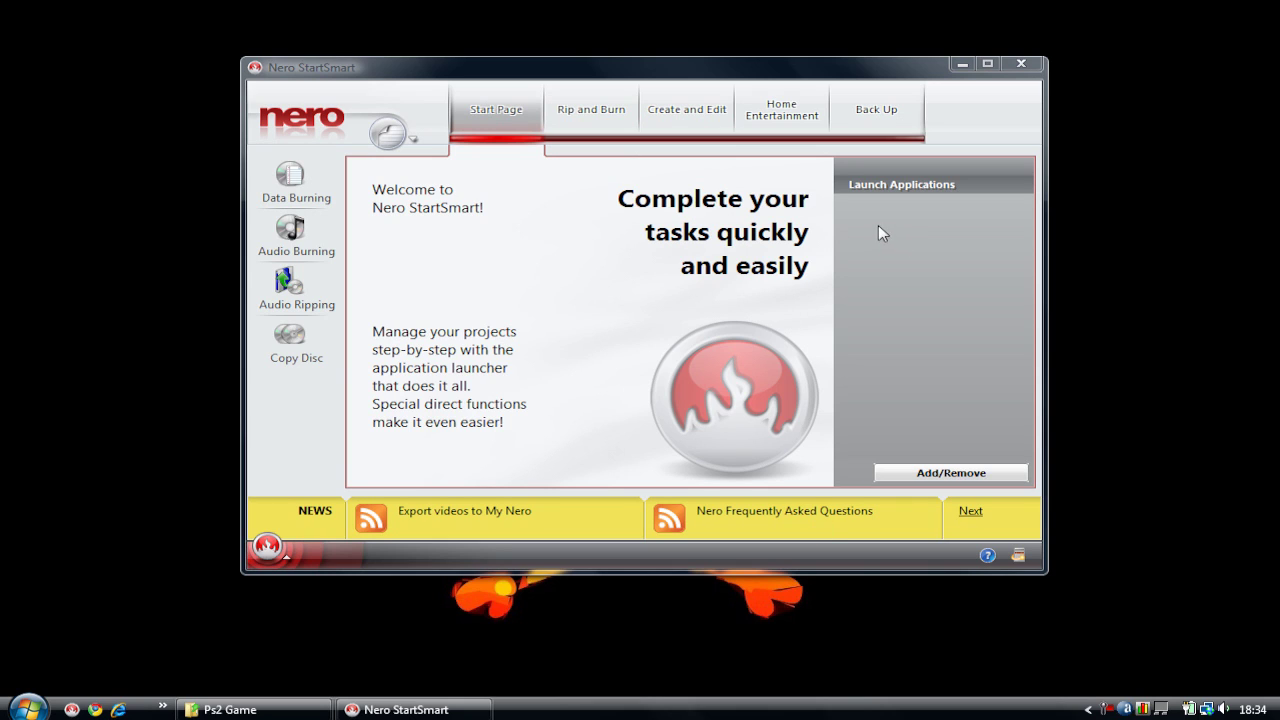
Step: Drag Nero StartSmart toward the right and restore the Ps2 Game folder showing st2-sswc
{"action": "left_click_drag", "start_coordinate": [566, 69], "coordinate": [564, 62]}
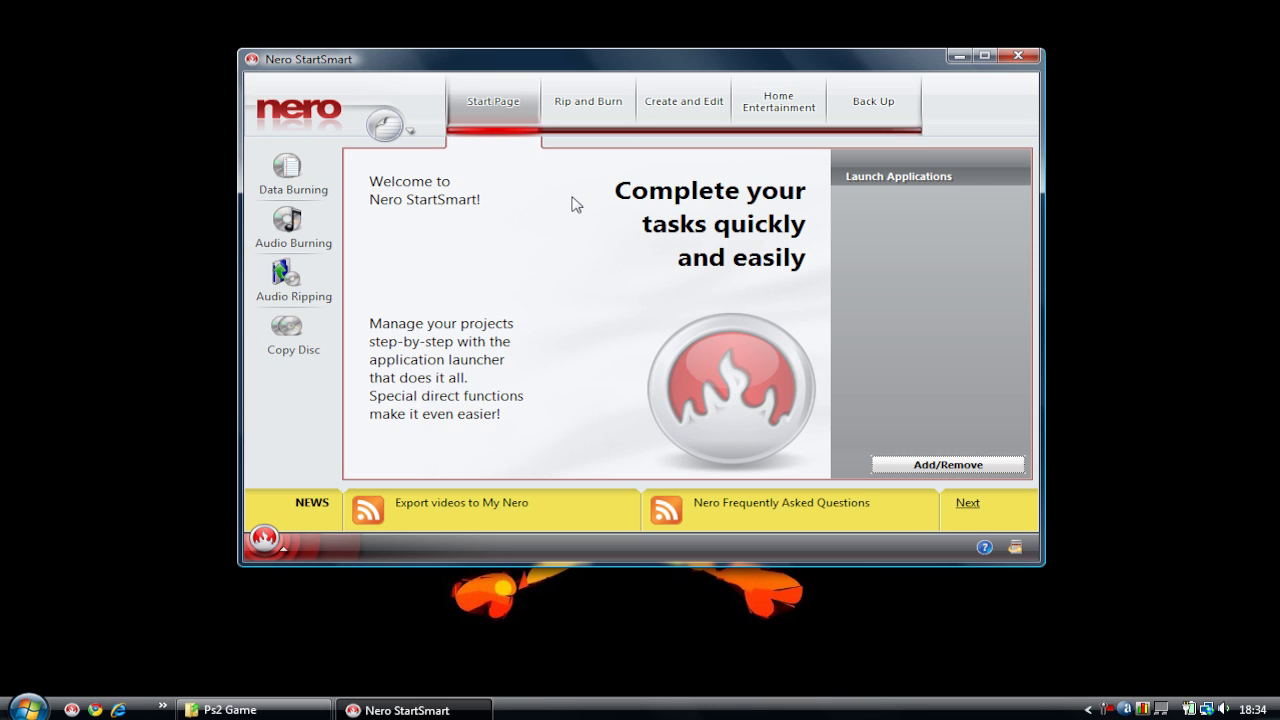
{"action": "left_click_drag", "start_coordinate": [509, 62], "coordinate": [522, 56]}
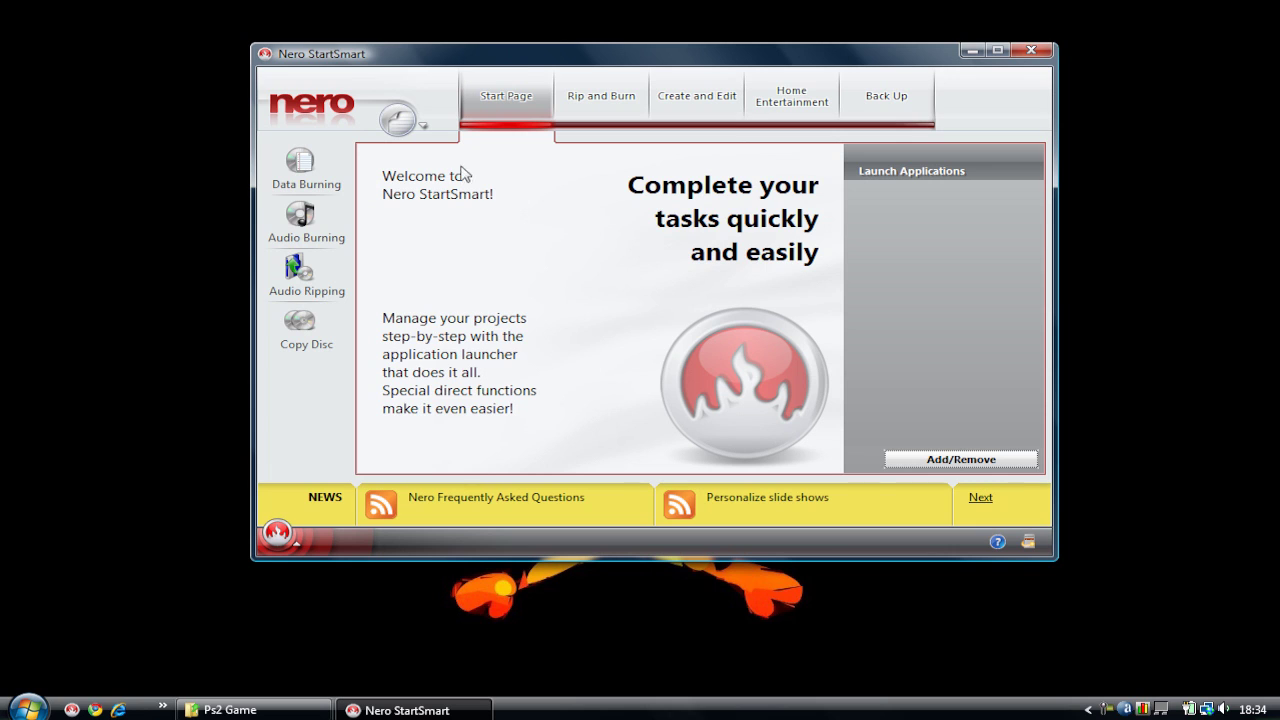
{"action": "left_click_drag", "start_coordinate": [399, 62], "coordinate": [507, 43]}
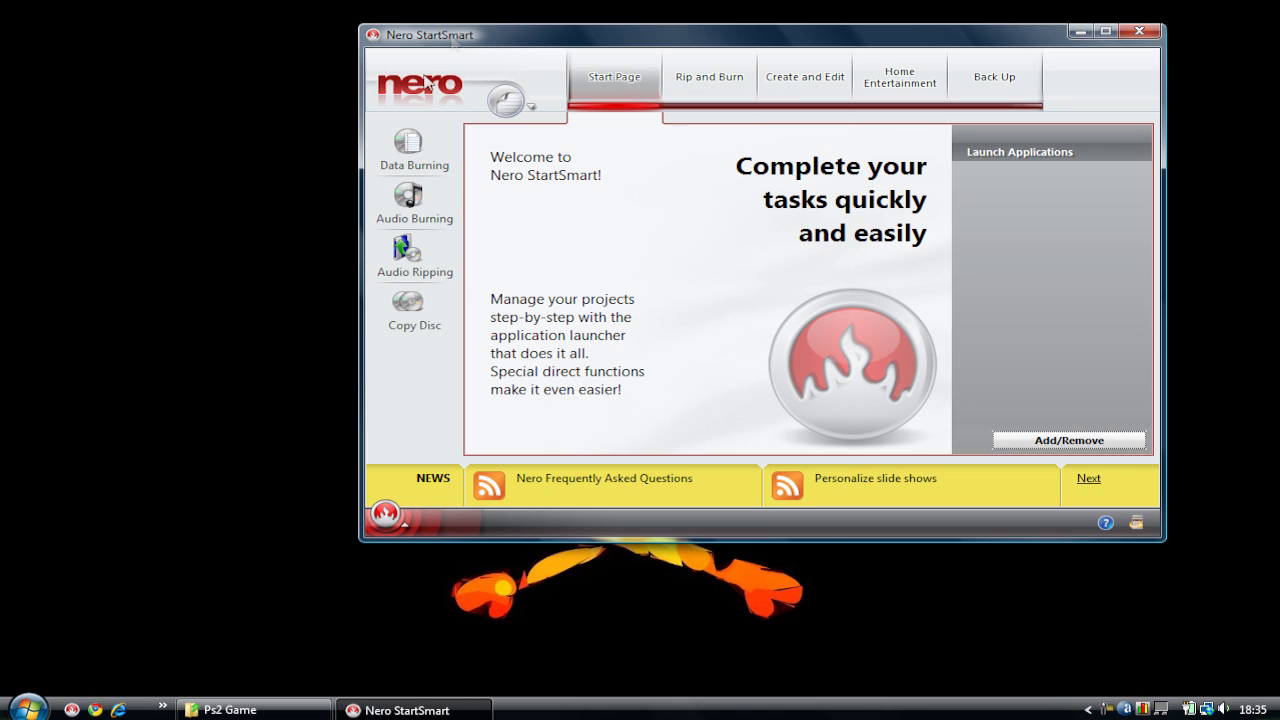
{"action": "left_click", "coordinate": [230, 710]}
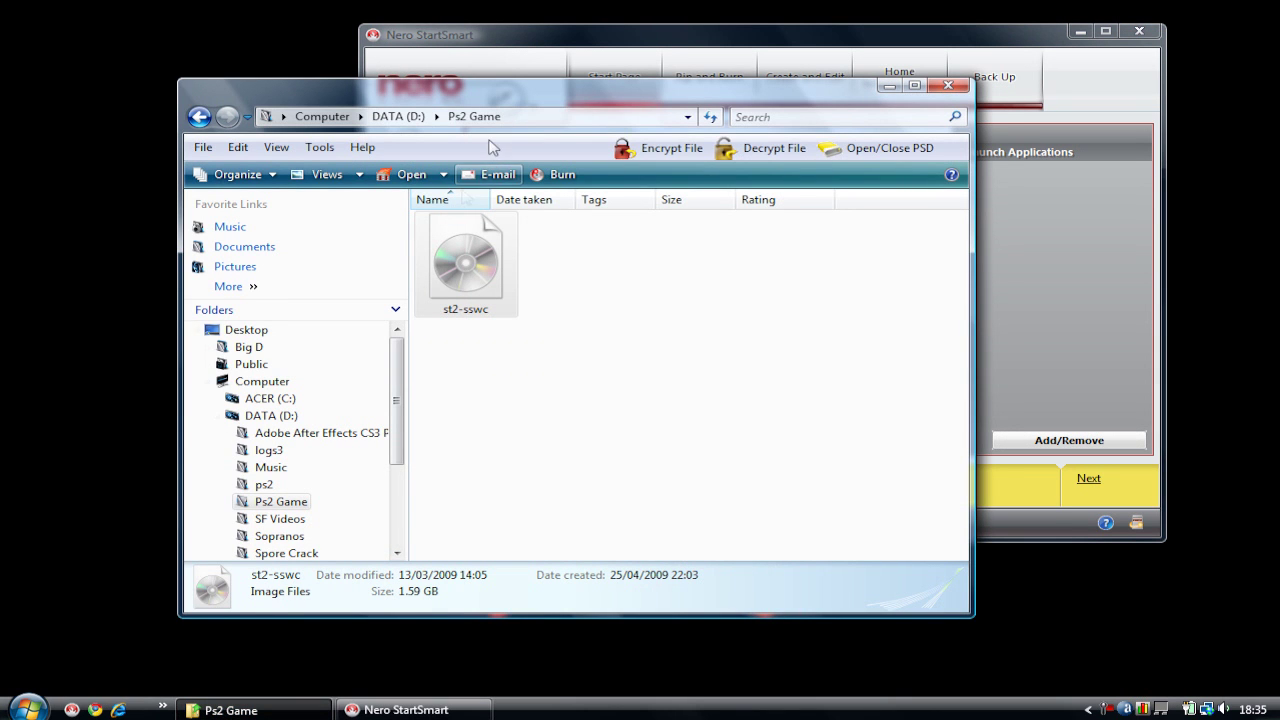
{"action": "left_click_drag", "start_coordinate": [450, 95], "coordinate": [525, 90]}
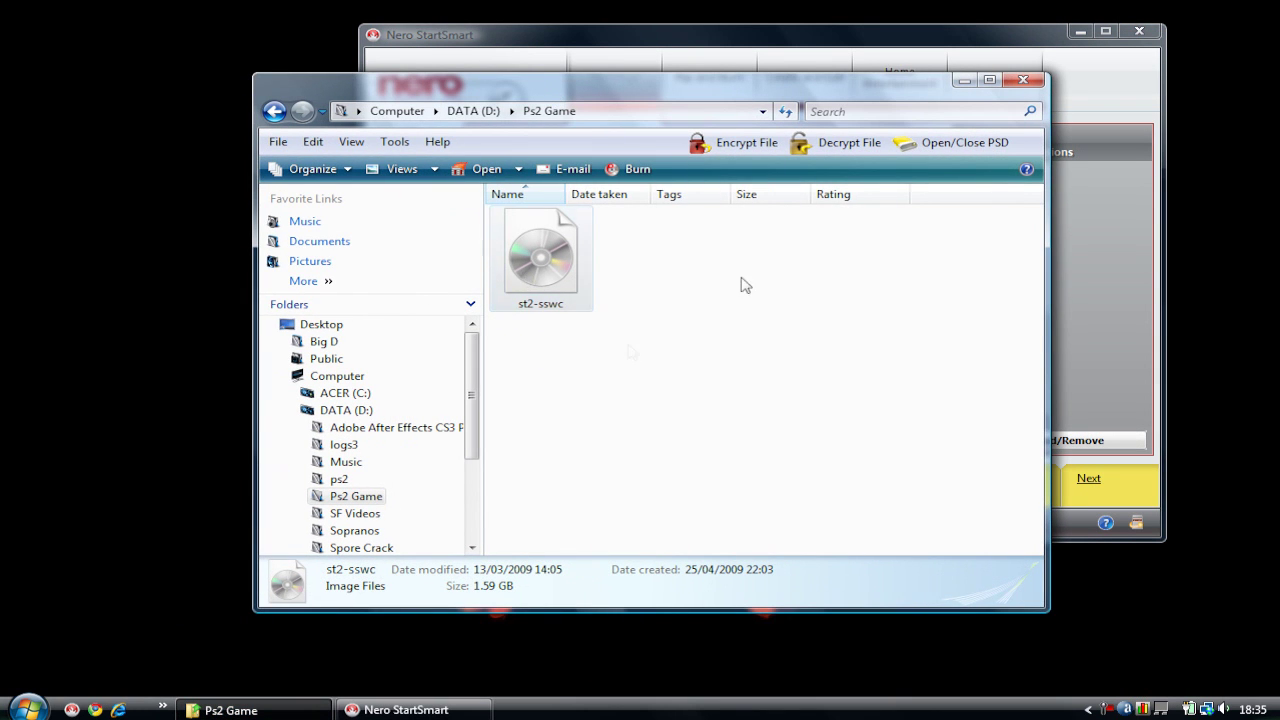
{"action": "left_click_drag", "start_coordinate": [608, 93], "coordinate": [623, 91]}
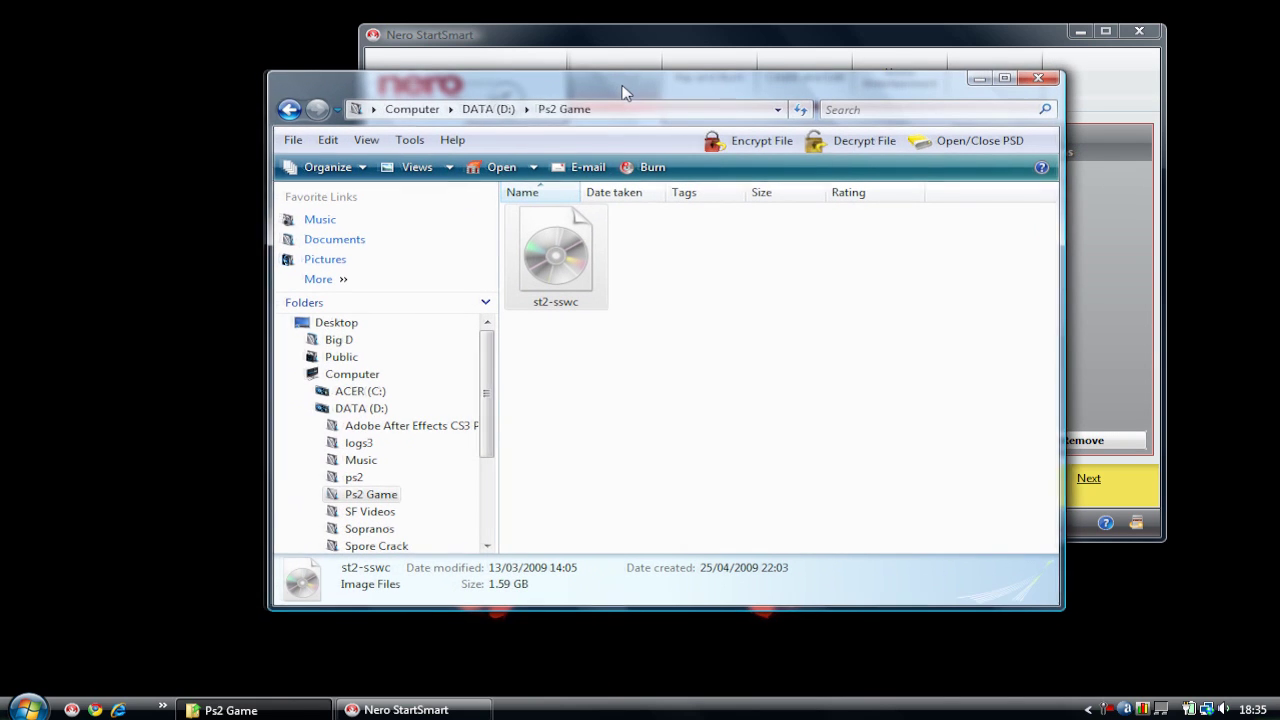
{"action": "right_click", "coordinate": [549, 250]}
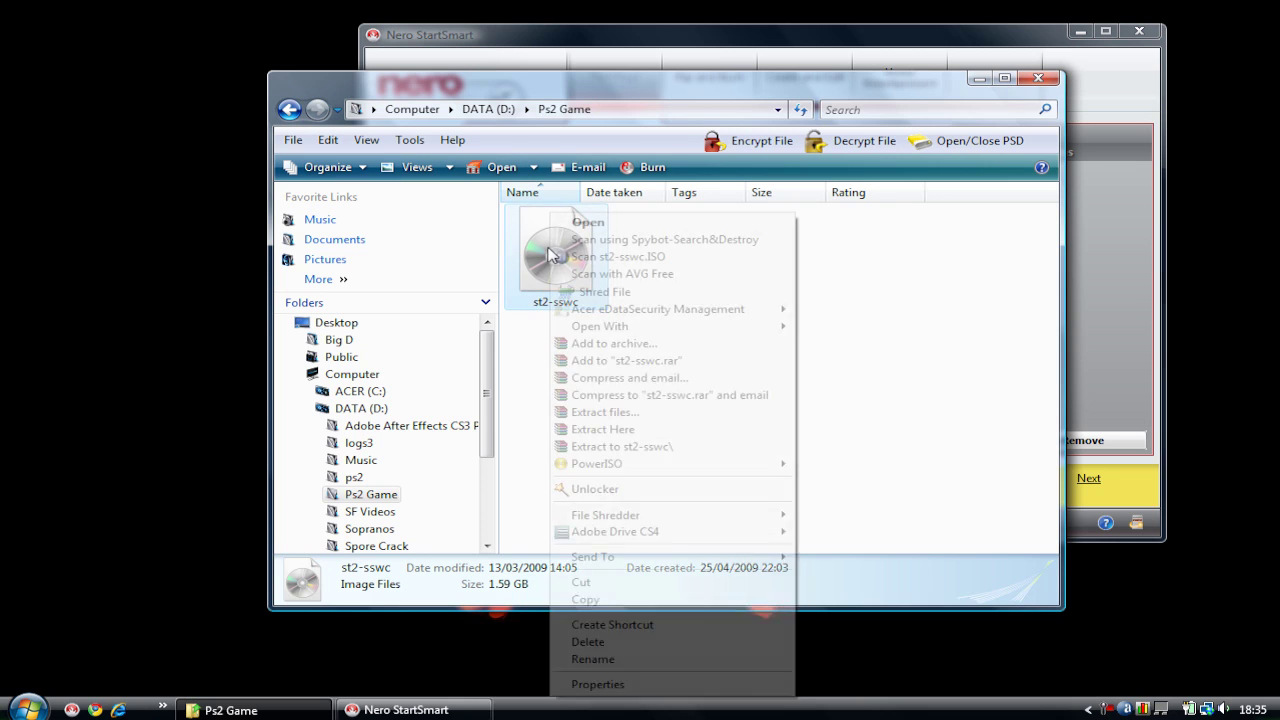
{"action": "left_click", "coordinate": [620, 684]}
{"action": "left_click_drag", "start_coordinate": [728, 252], "coordinate": [726, 191]}
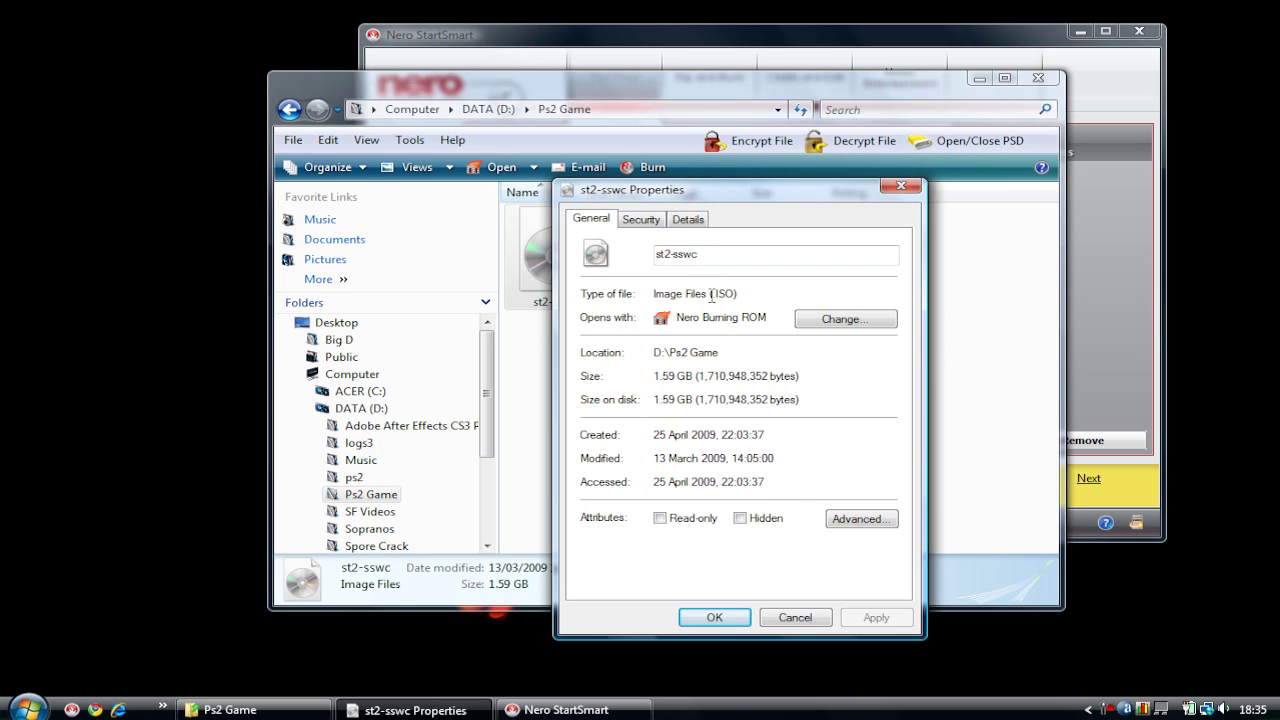
{"action": "left_click_drag", "start_coordinate": [712, 294], "coordinate": [738, 295]}
{"action": "left_click", "coordinate": [744, 299]}
{"action": "left_click_drag", "start_coordinate": [655, 293], "coordinate": [722, 292]}
{"action": "left_click", "coordinate": [738, 295]}
{"action": "left_click", "coordinate": [712, 617]}
{"action": "left_click", "coordinate": [669, 370]}
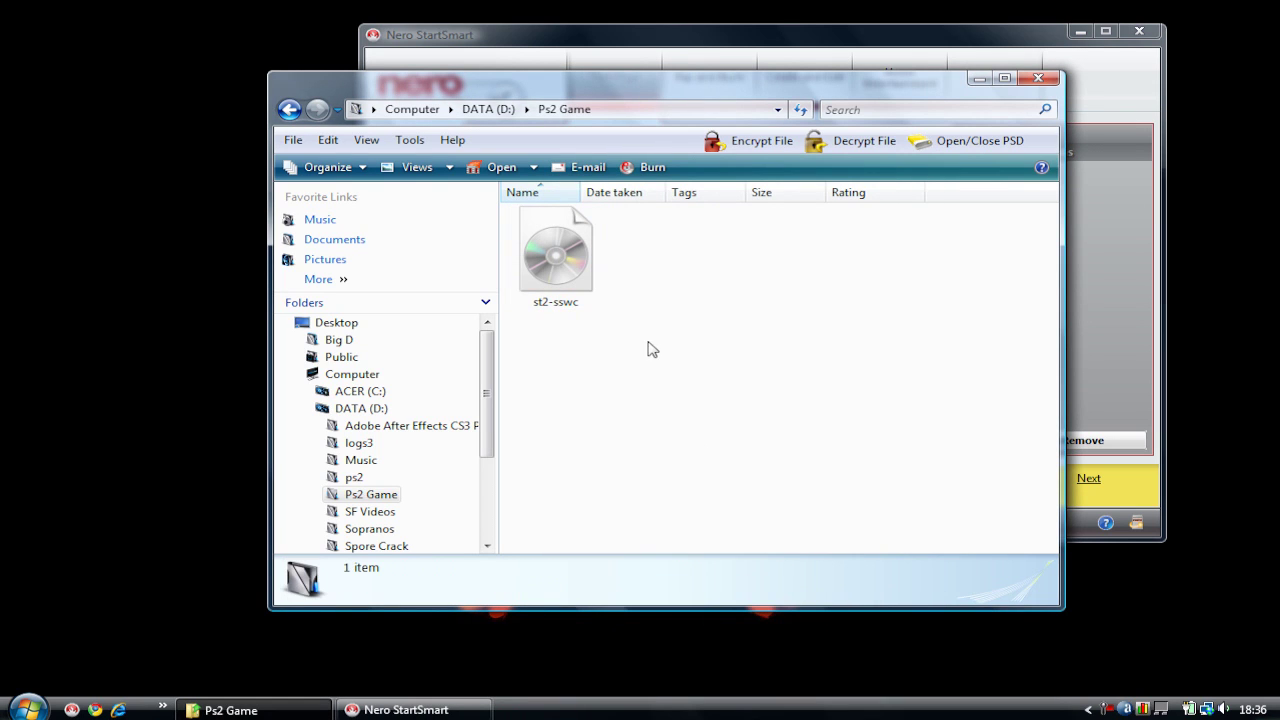
Step: Select st2-sswc, then shift the Ps2 Game folder window left and minimize it
{"action": "left_click", "coordinate": [587, 278]}
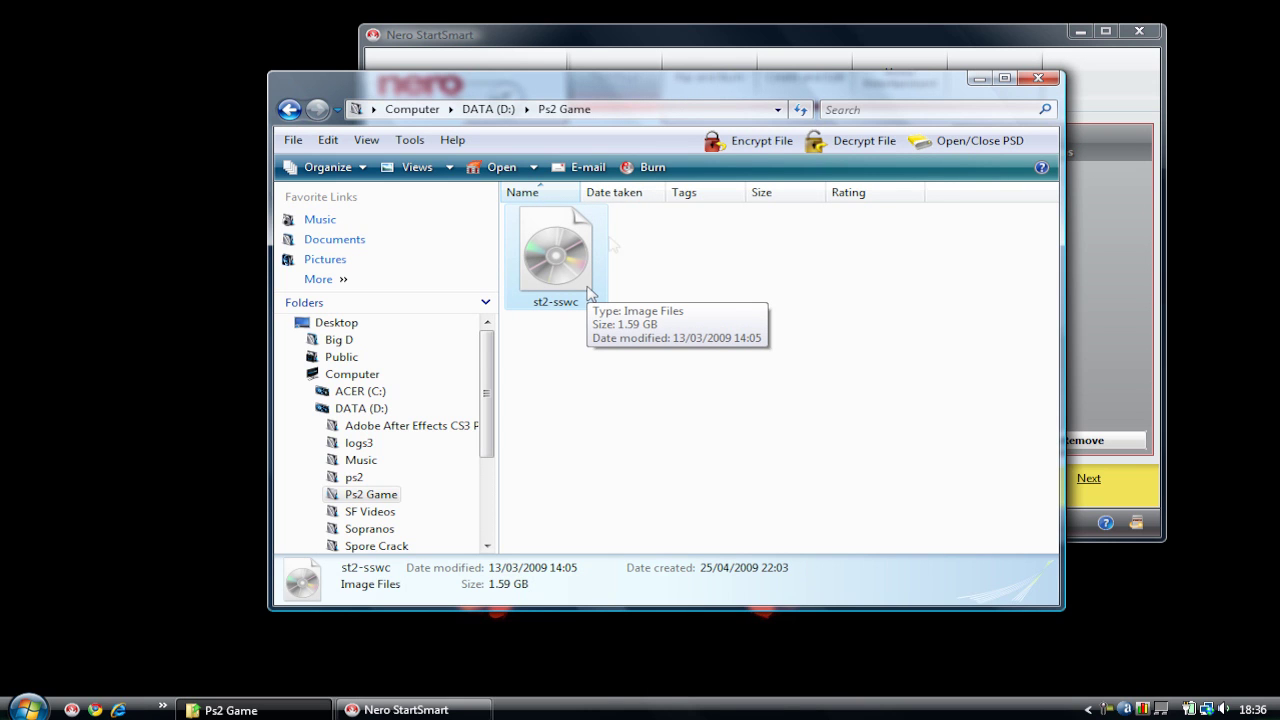
{"action": "left_click_drag", "start_coordinate": [955, 82], "coordinate": [881, 93]}
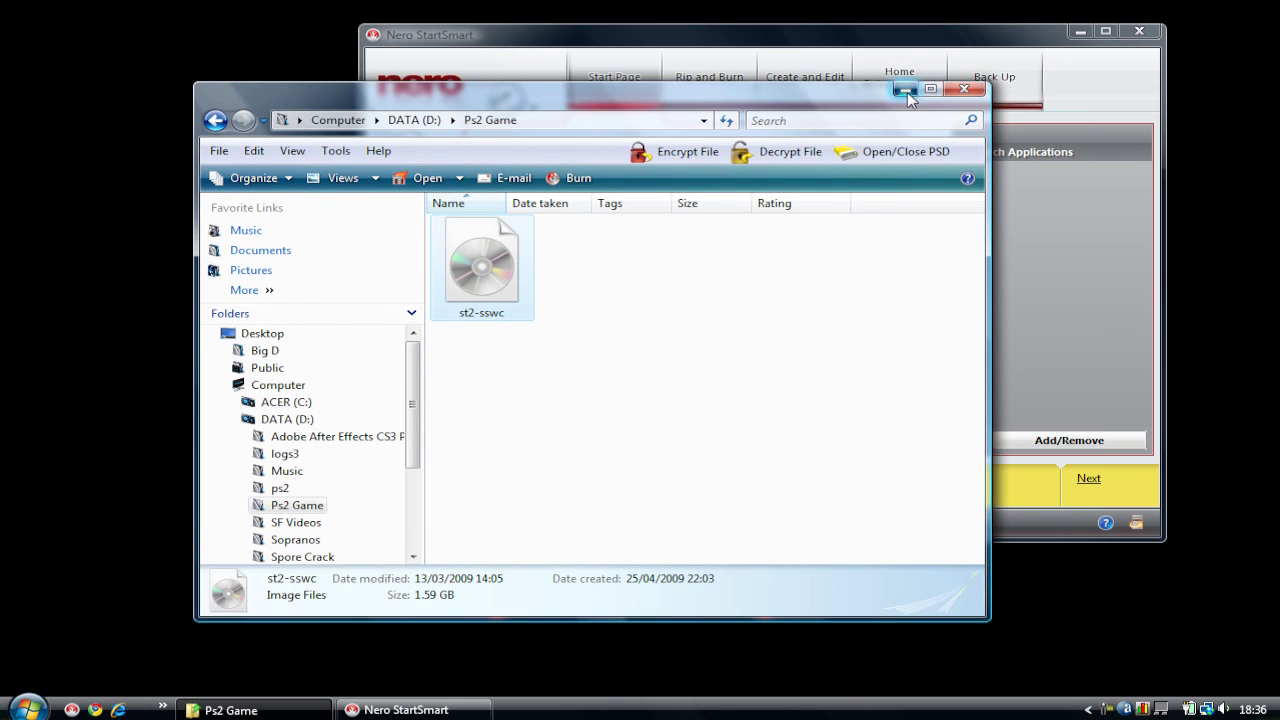
{"action": "left_click", "coordinate": [905, 90]}
Step: Launch Nero Burning ROM from the StartSmart application list and select the st2-sswc image
{"action": "left_click_drag", "start_coordinate": [680, 34], "coordinate": [674, 29]}
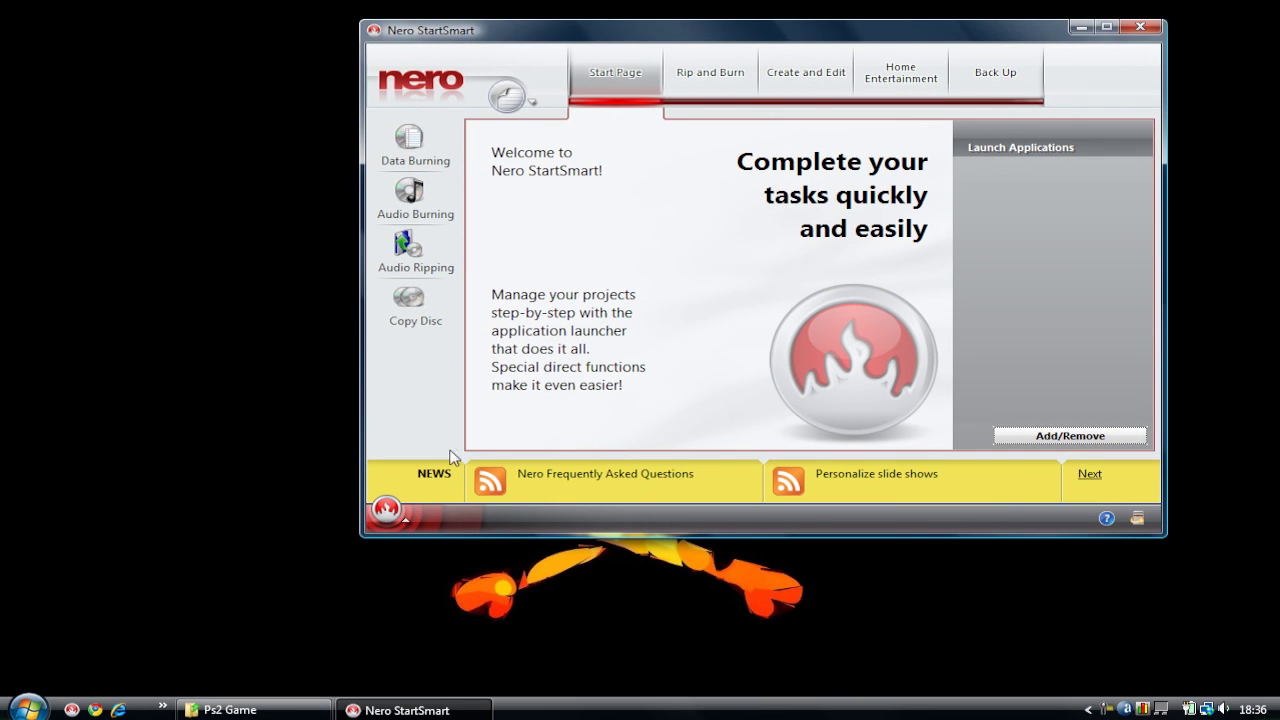
{"action": "left_click", "coordinate": [386, 510]}
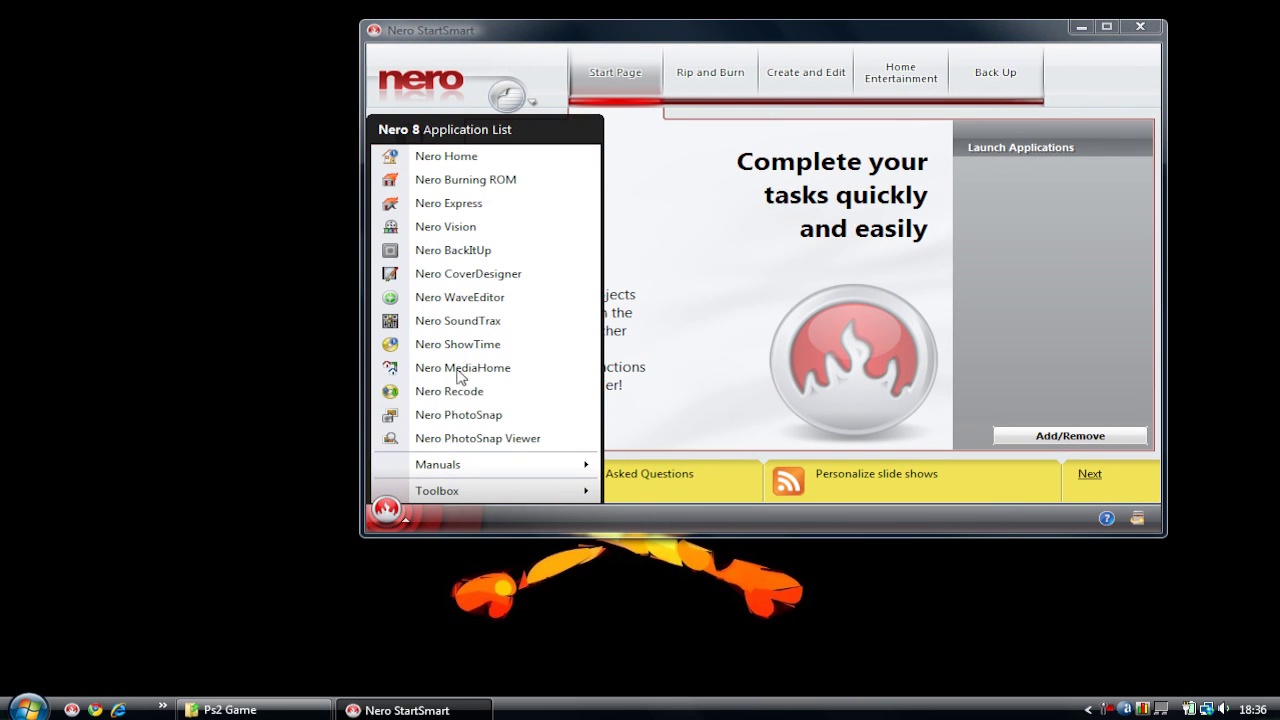
{"action": "left_click", "coordinate": [537, 186]}
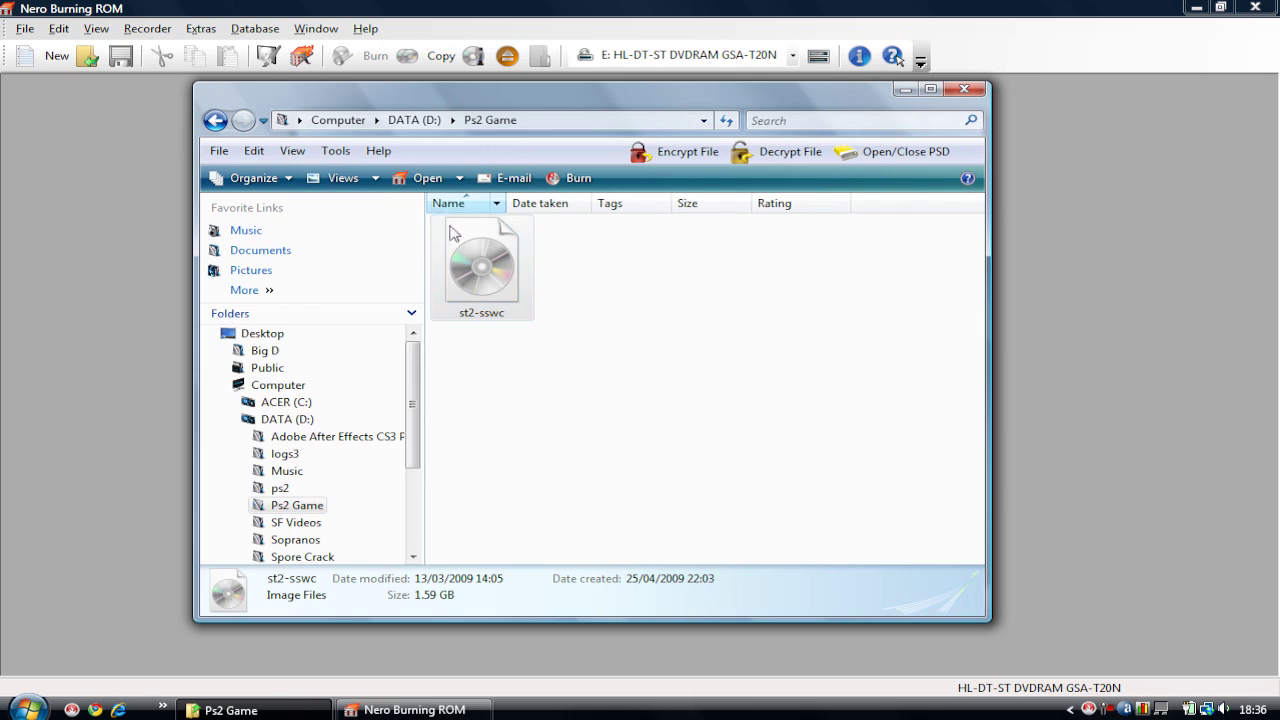
{"action": "left_click", "coordinate": [457, 249]}
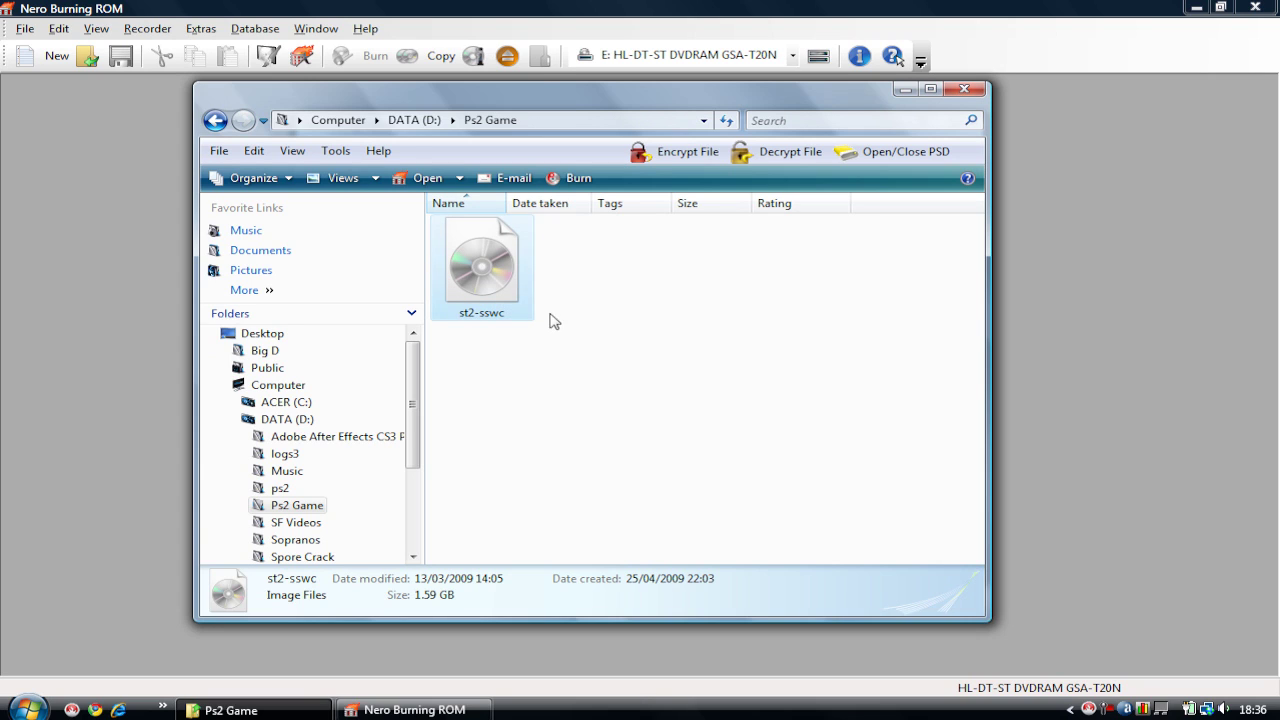
Step: Close the Ps2 Game folder window and shift the New Compilation dialog slightly left
{"action": "left_click", "coordinate": [962, 90]}
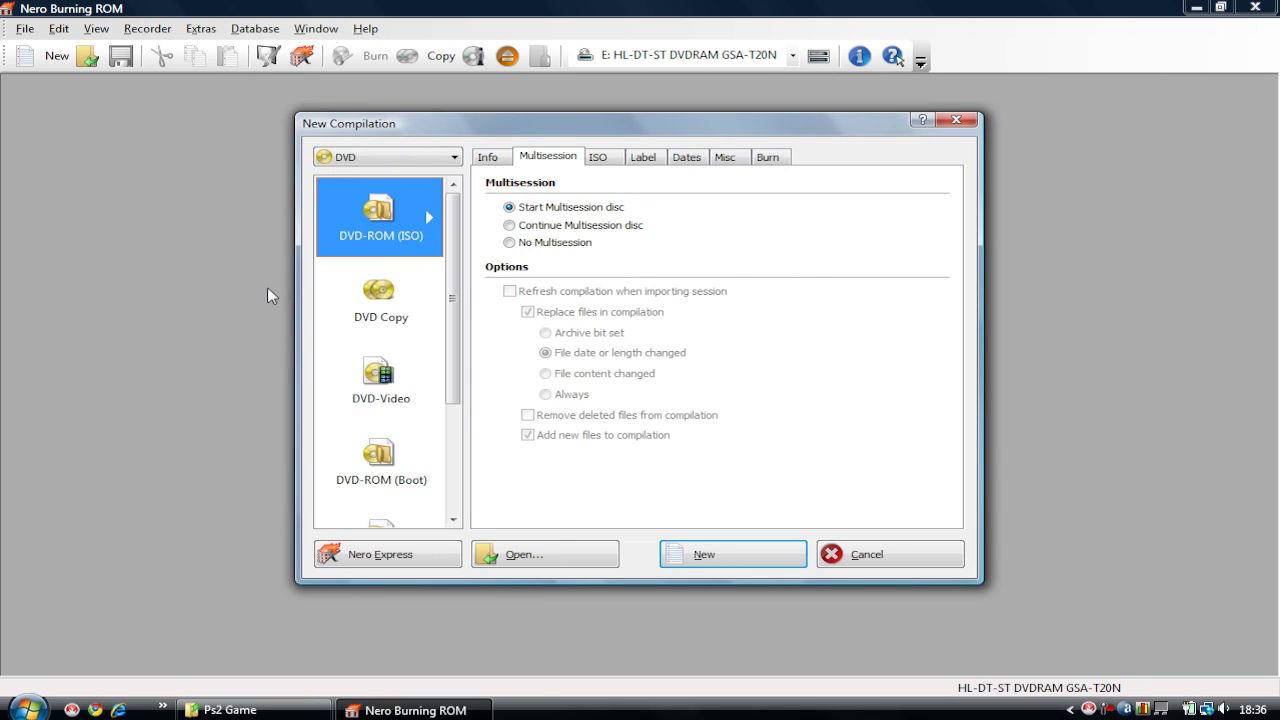
{"action": "left_click_drag", "start_coordinate": [352, 120], "coordinate": [317, 116]}
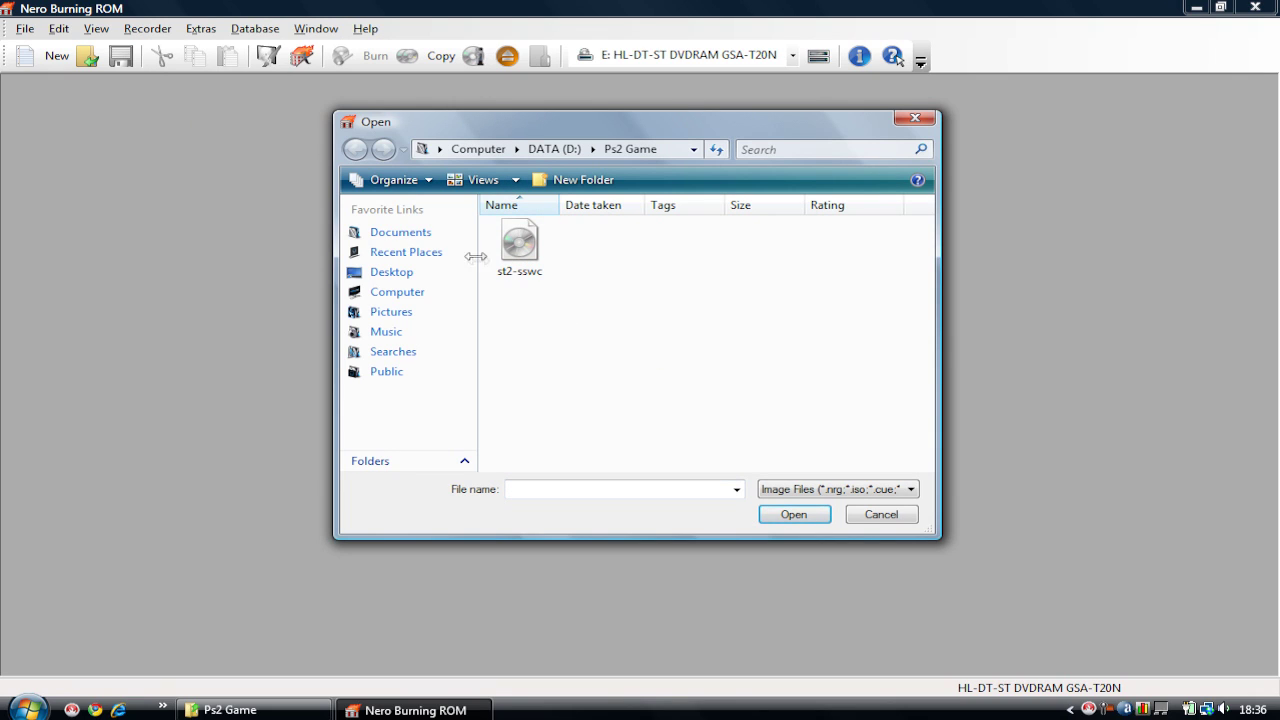
Step: Pick the st2-sswc image in the Open dialog and load it for burning
{"action": "left_click", "coordinate": [520, 245]}
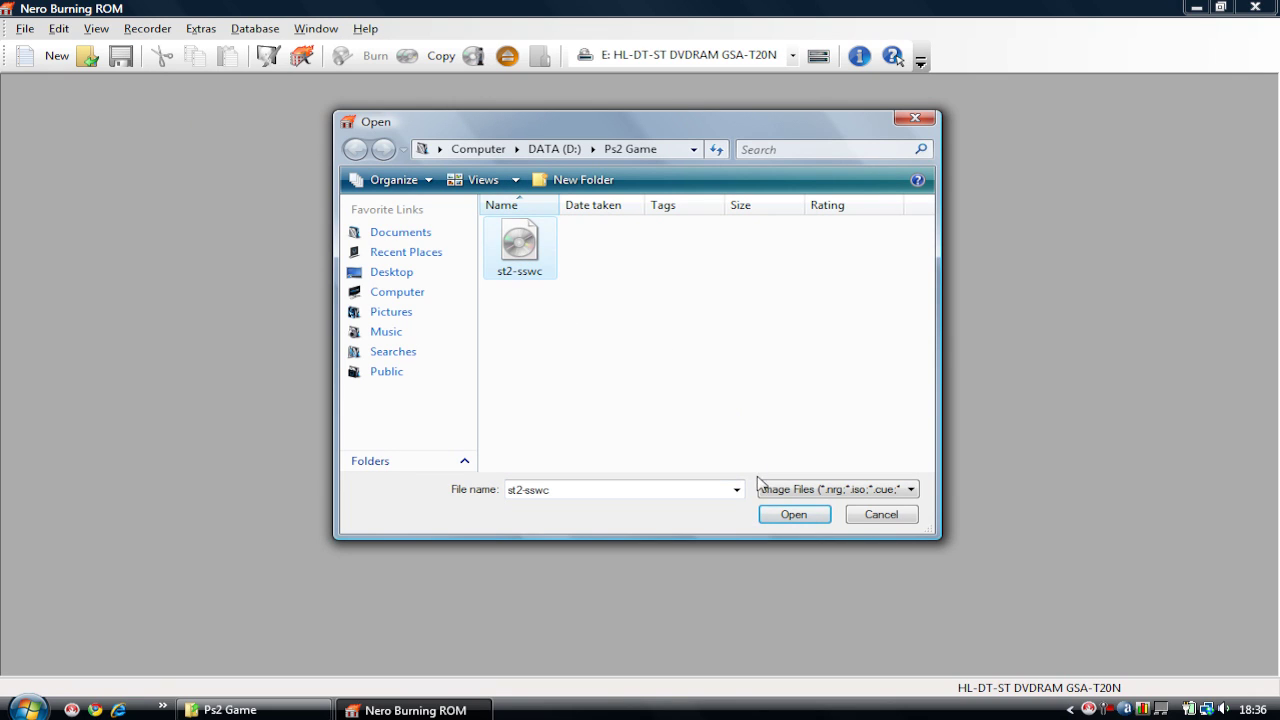
{"action": "left_click", "coordinate": [777, 514]}
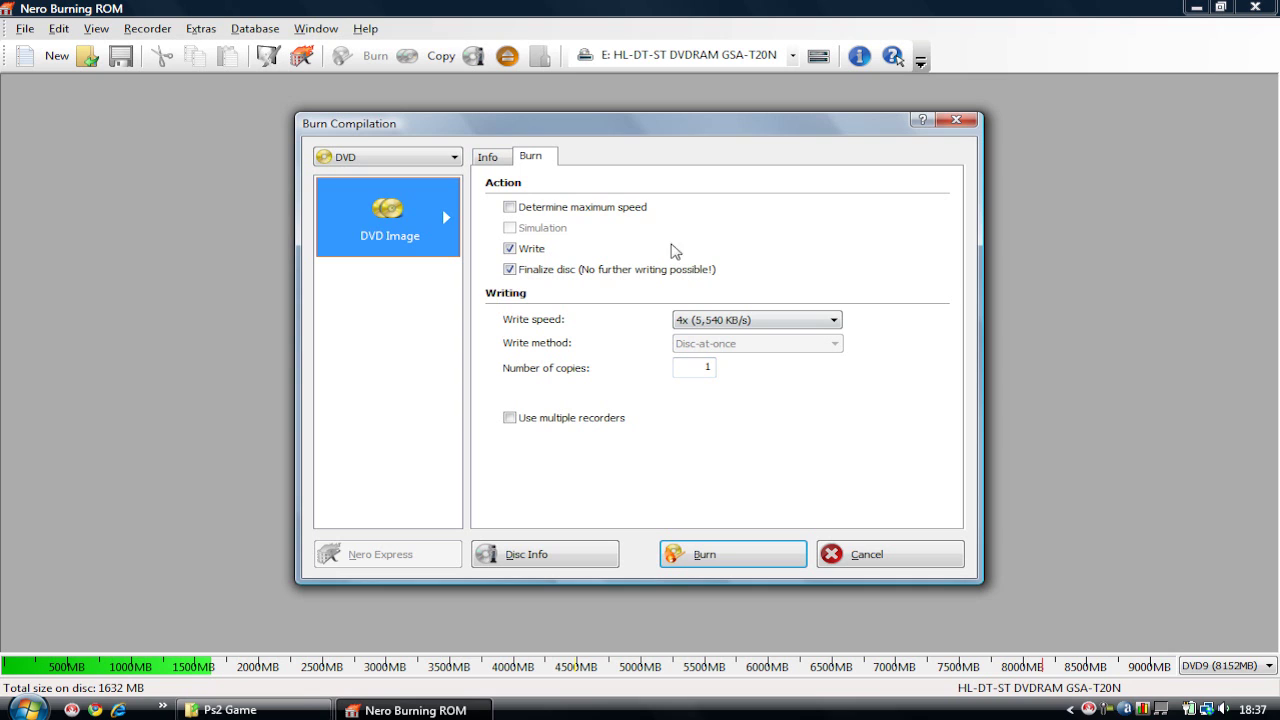
Step: Choose 4x (5,540 KB/s) in the Burn tab's Write speed dropdown
{"action": "left_click_drag", "start_coordinate": [565, 130], "coordinate": [640, 120]}
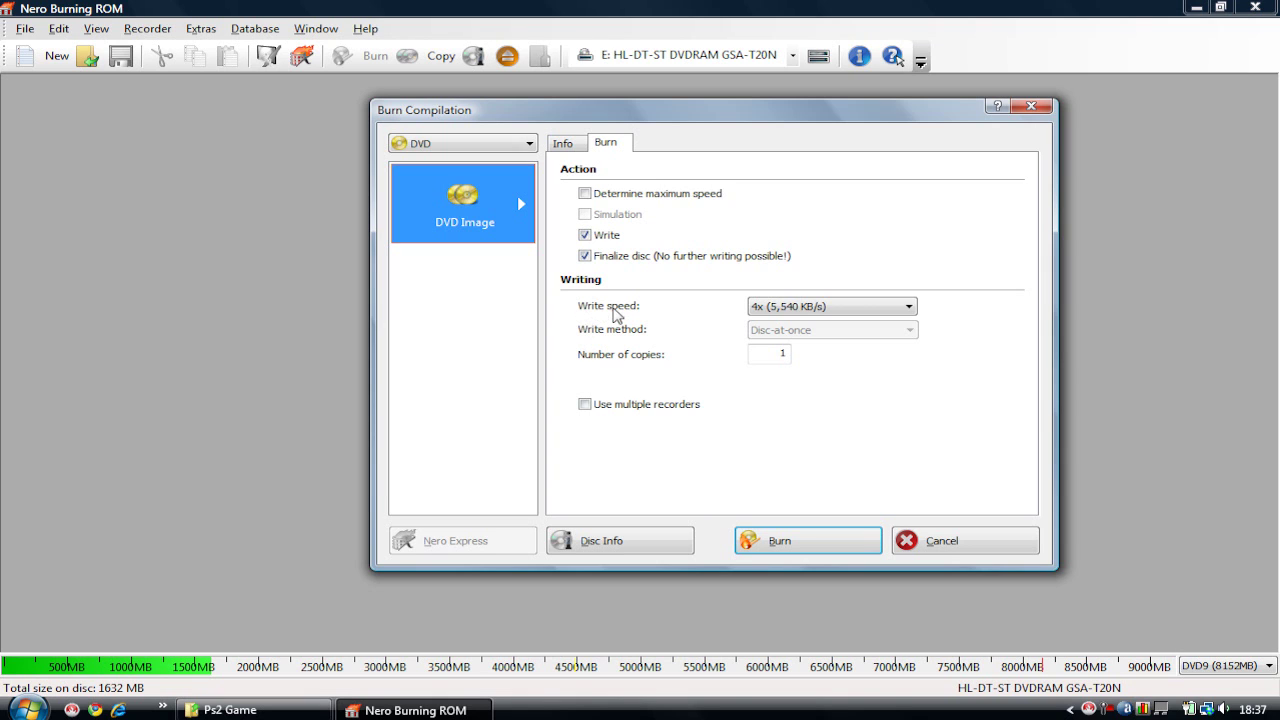
{"action": "left_click", "coordinate": [905, 308]}
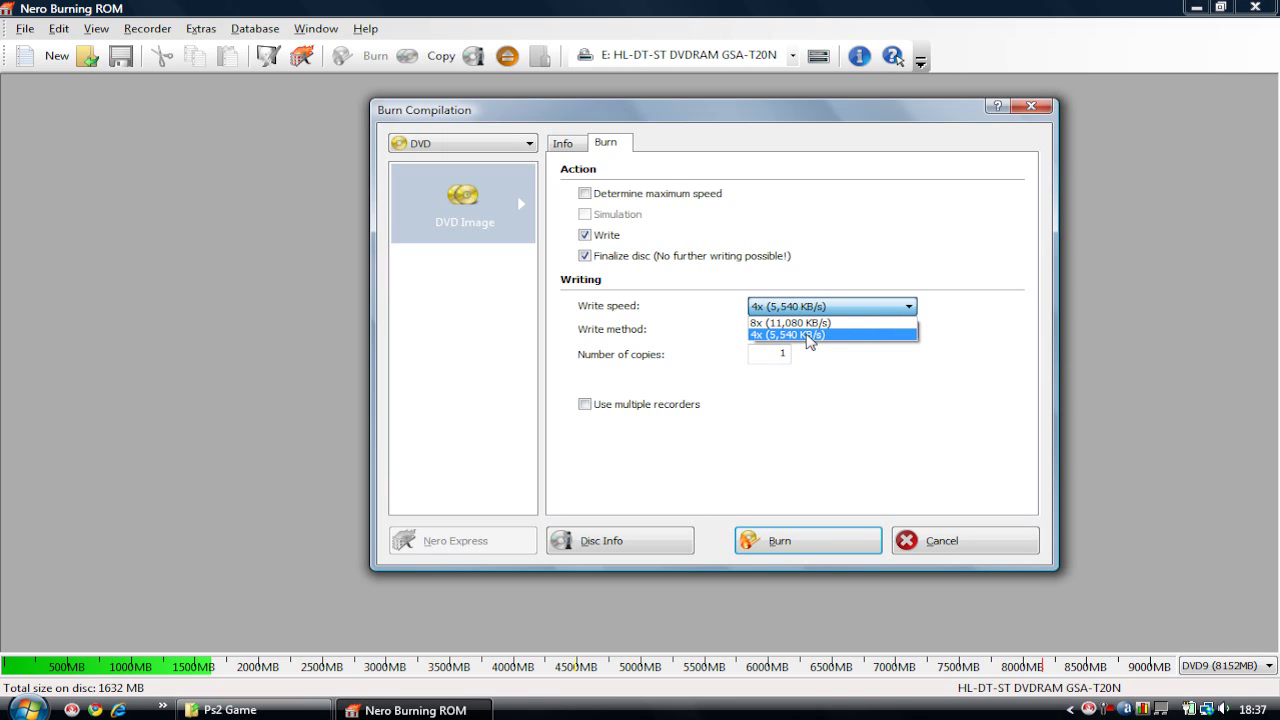
{"action": "left_click", "coordinate": [851, 367]}
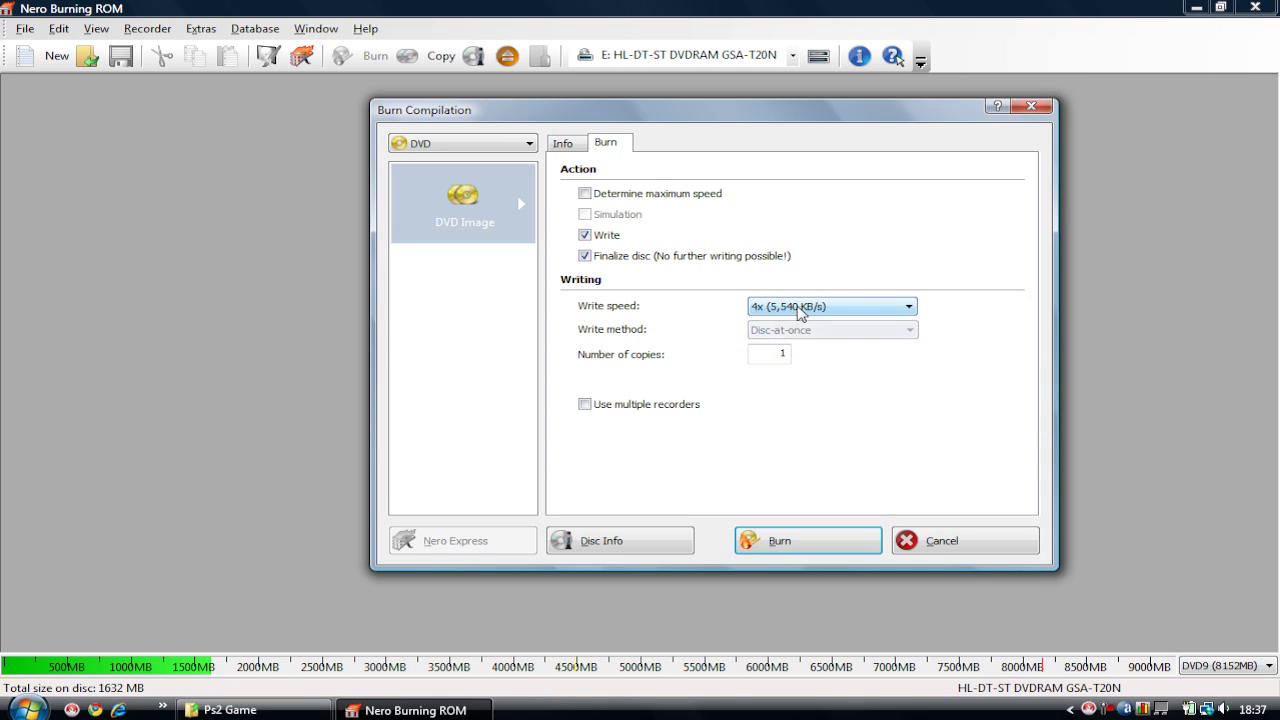
{"action": "left_click", "coordinate": [797, 309]}
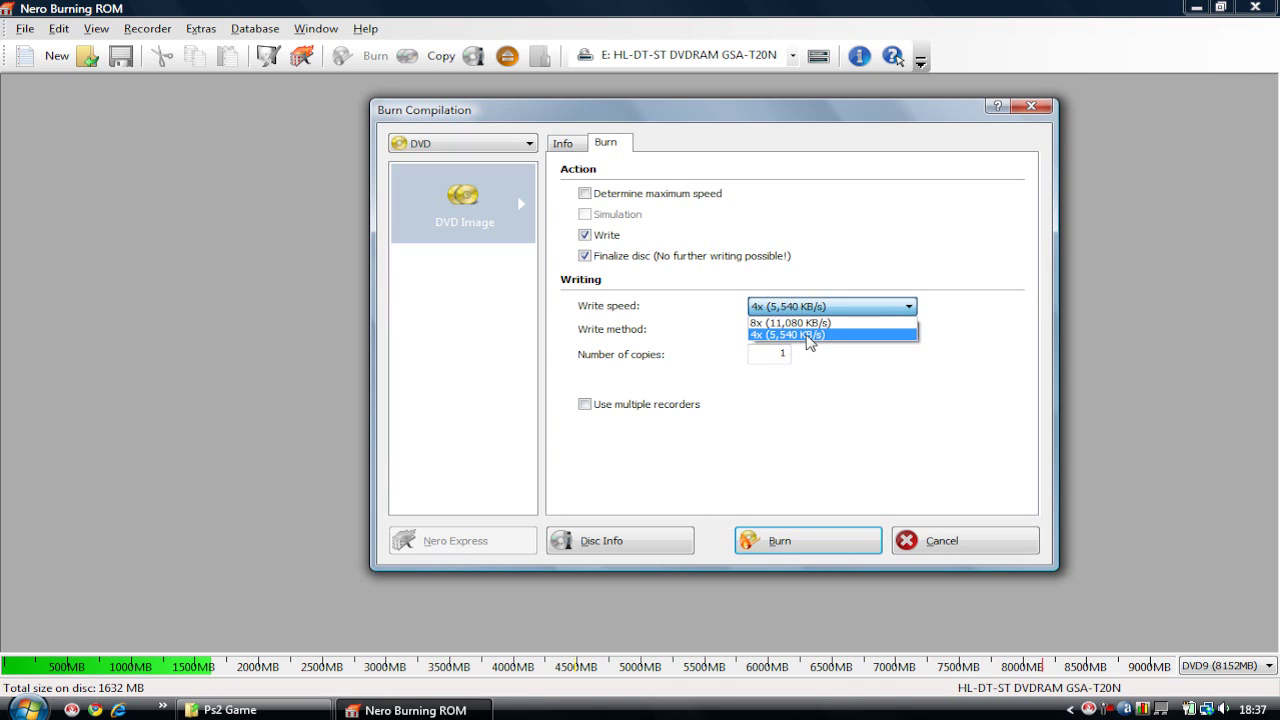
{"action": "left_click", "coordinate": [809, 336]}
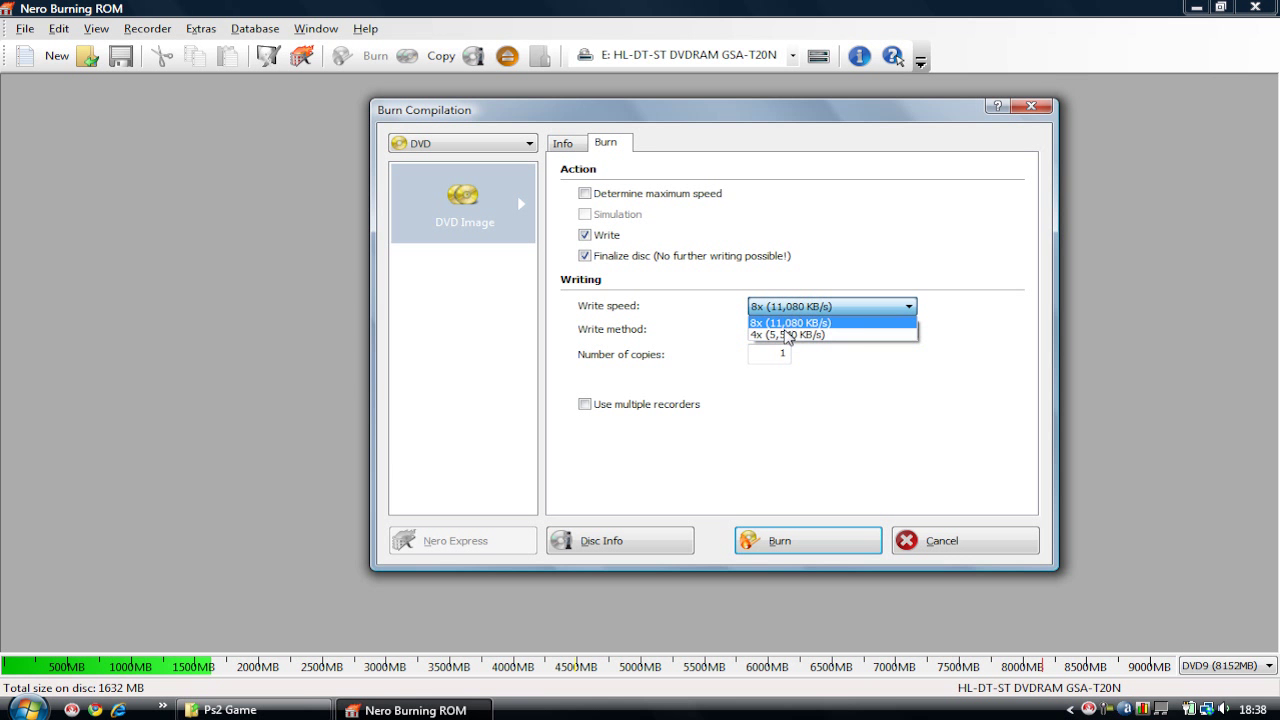
{"action": "left_click", "coordinate": [786, 342]}
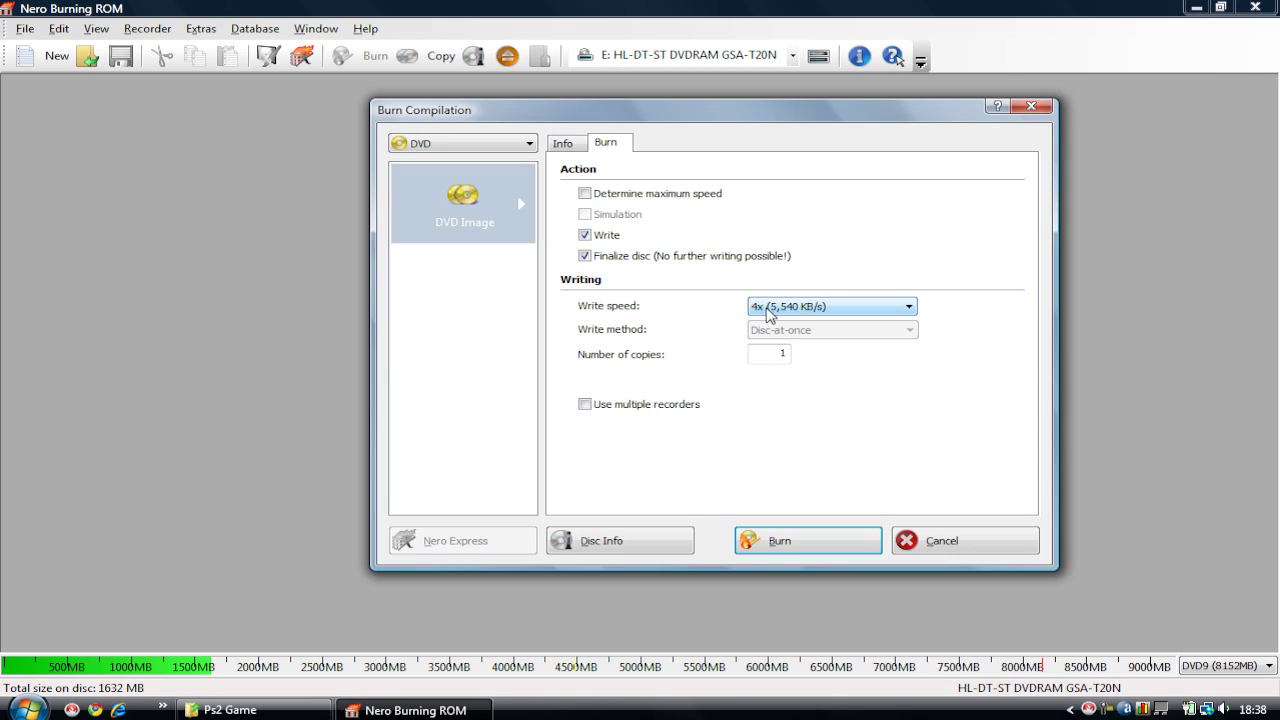
{"action": "left_click", "coordinate": [768, 314]}
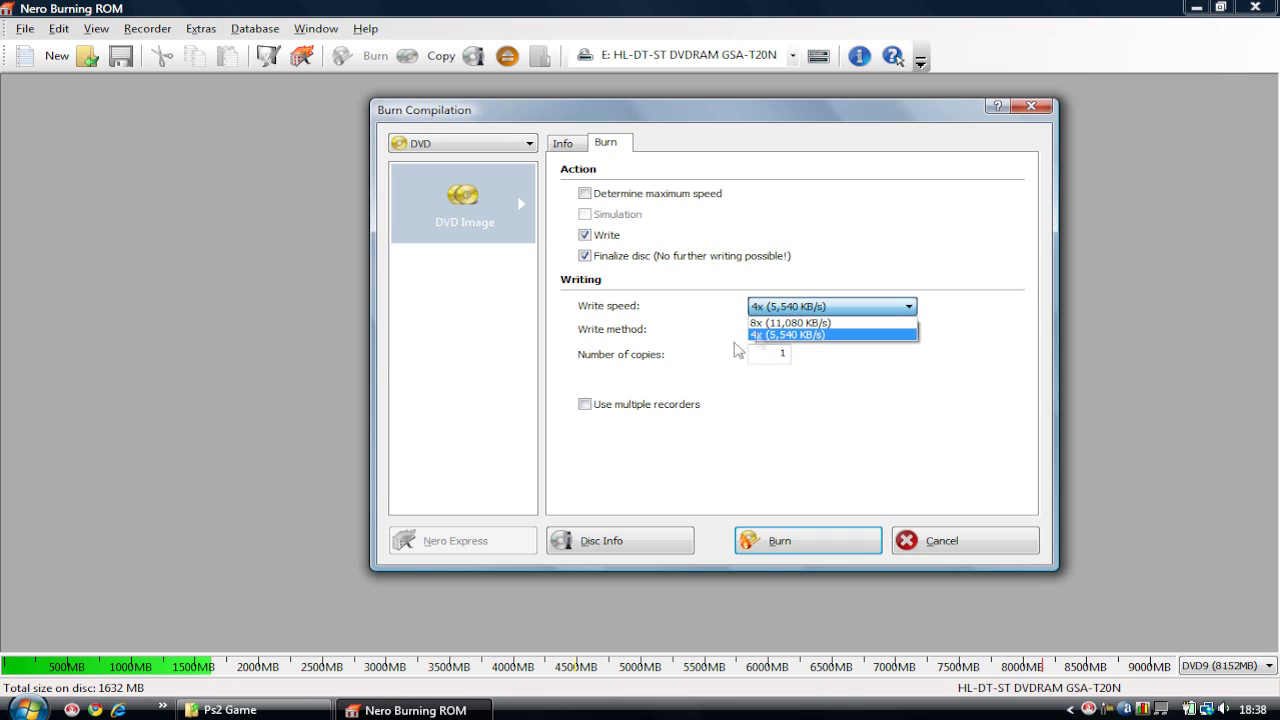
{"action": "left_click", "coordinate": [734, 348]}
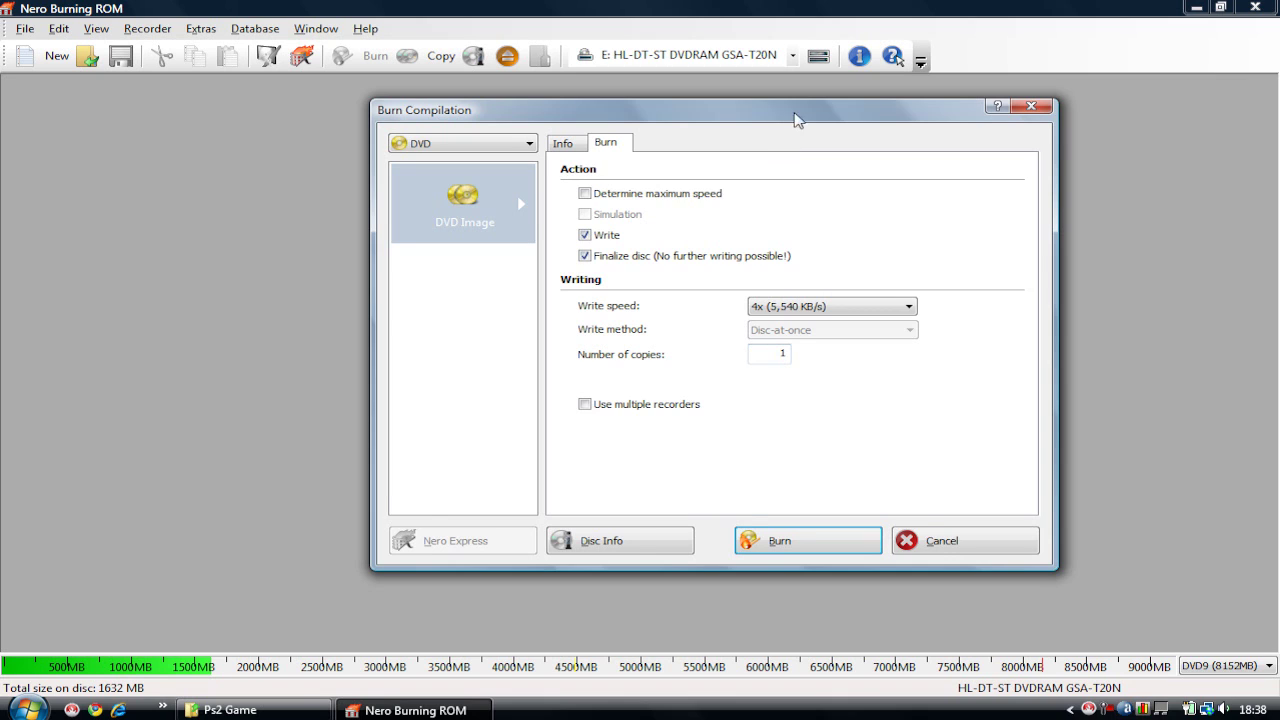
{"action": "left_click_drag", "start_coordinate": [783, 118], "coordinate": [811, 118]}
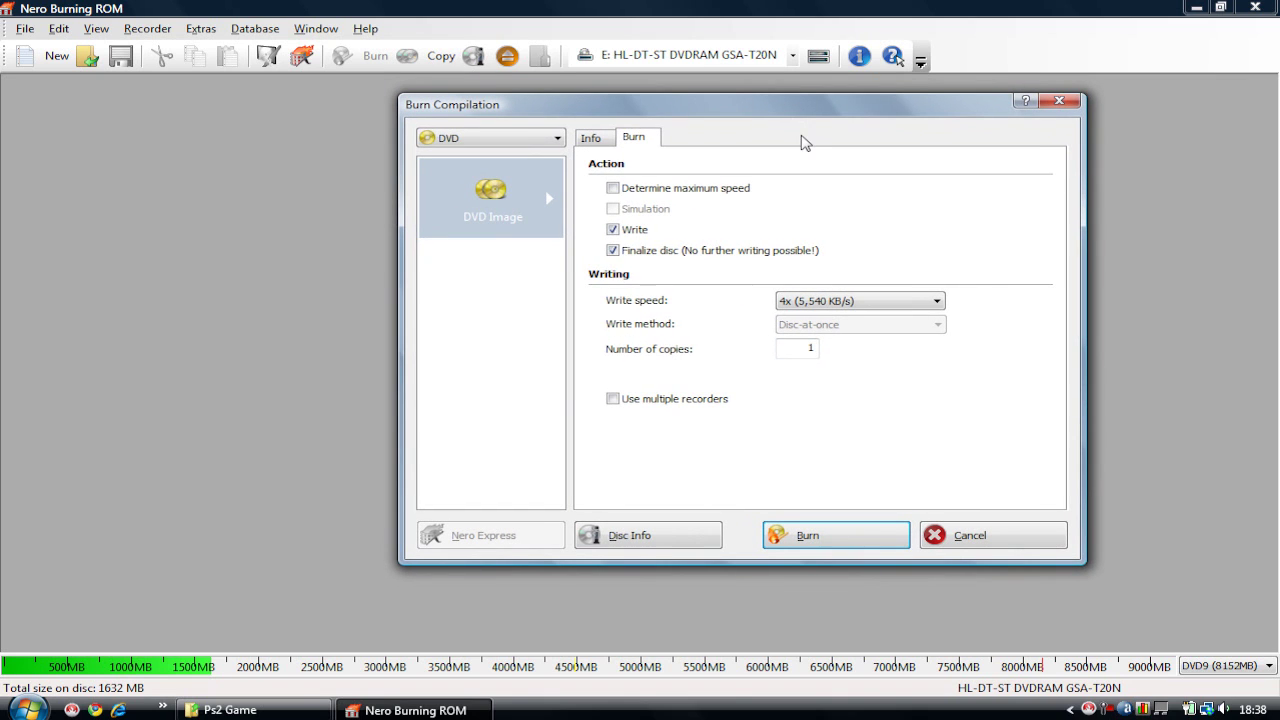
Step: Reposition the Burn Compilation dialog at the top right of the screen
{"action": "mouse_move", "coordinate": [800, 112]}
{"action": "left_mouse_down"}
{"action": "mouse_move", "coordinate": [798, 94]}
{"action": "mouse_move", "coordinate": [650, 110]}
{"action": "mouse_move", "coordinate": [614, 94]}
{"action": "left_mouse_up"}
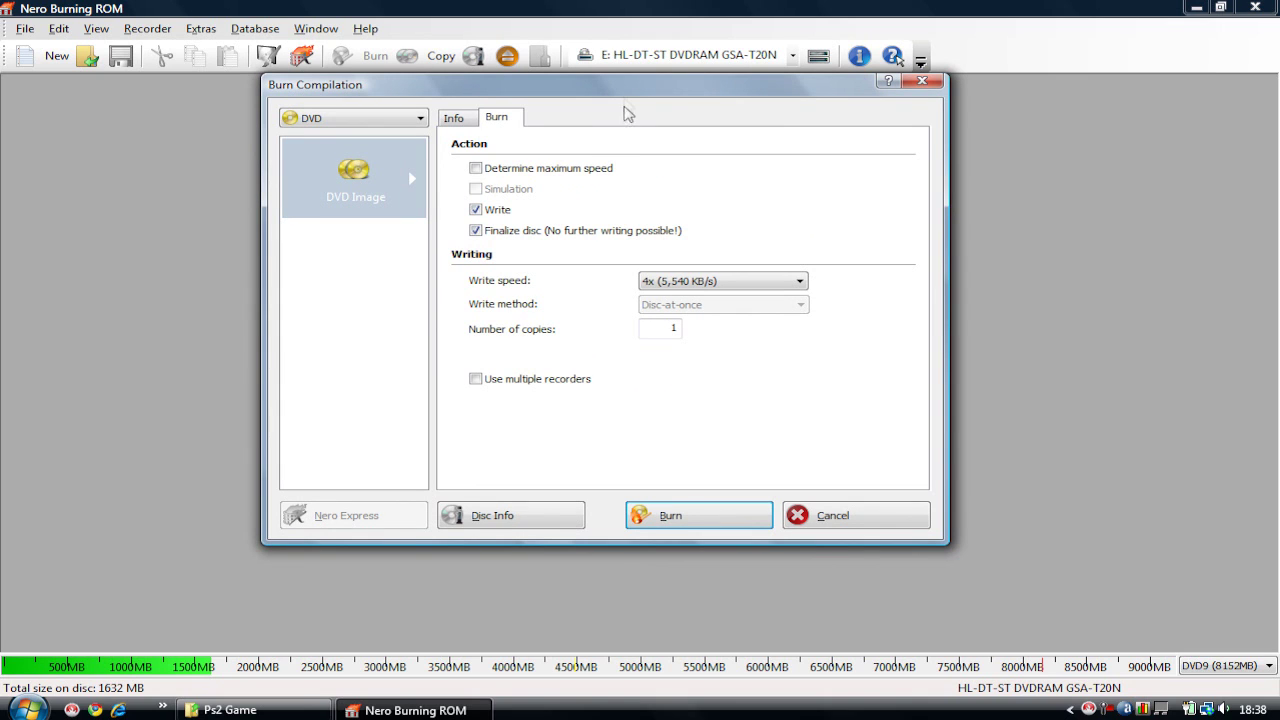
{"action": "left_click_drag", "start_coordinate": [625, 107], "coordinate": [657, 104]}
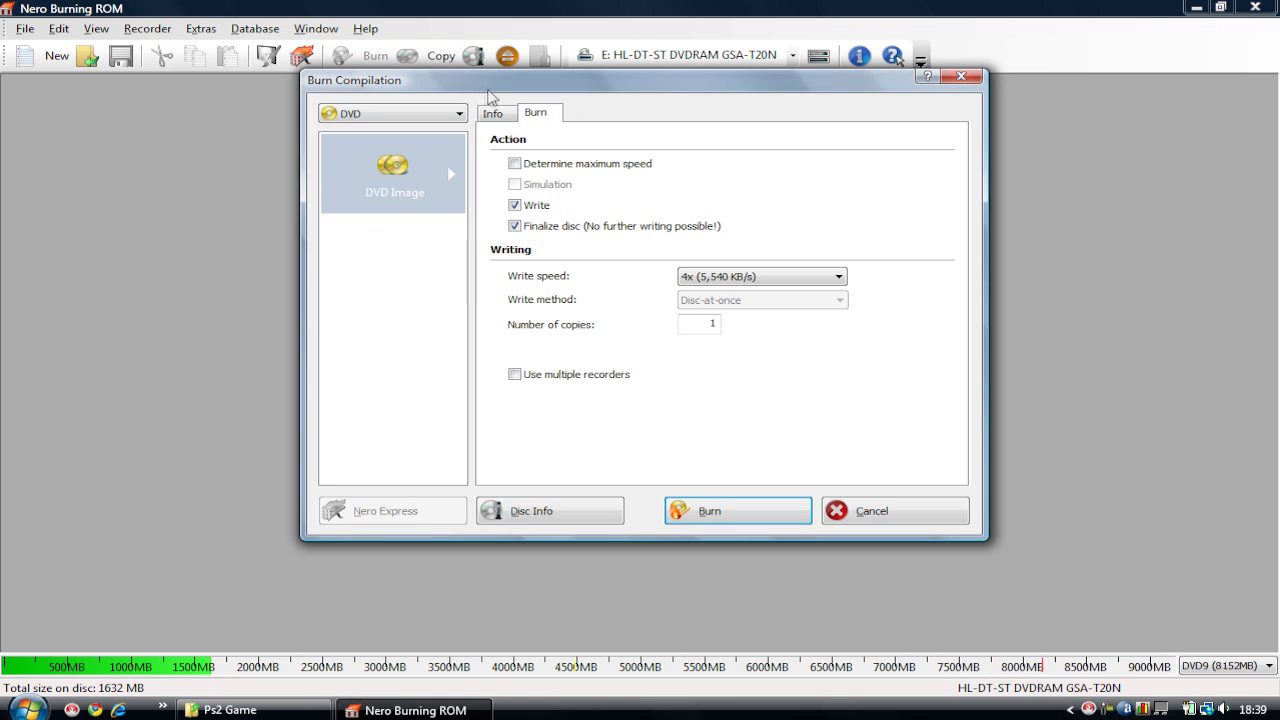
{"action": "left_click_drag", "start_coordinate": [487, 89], "coordinate": [673, 55]}
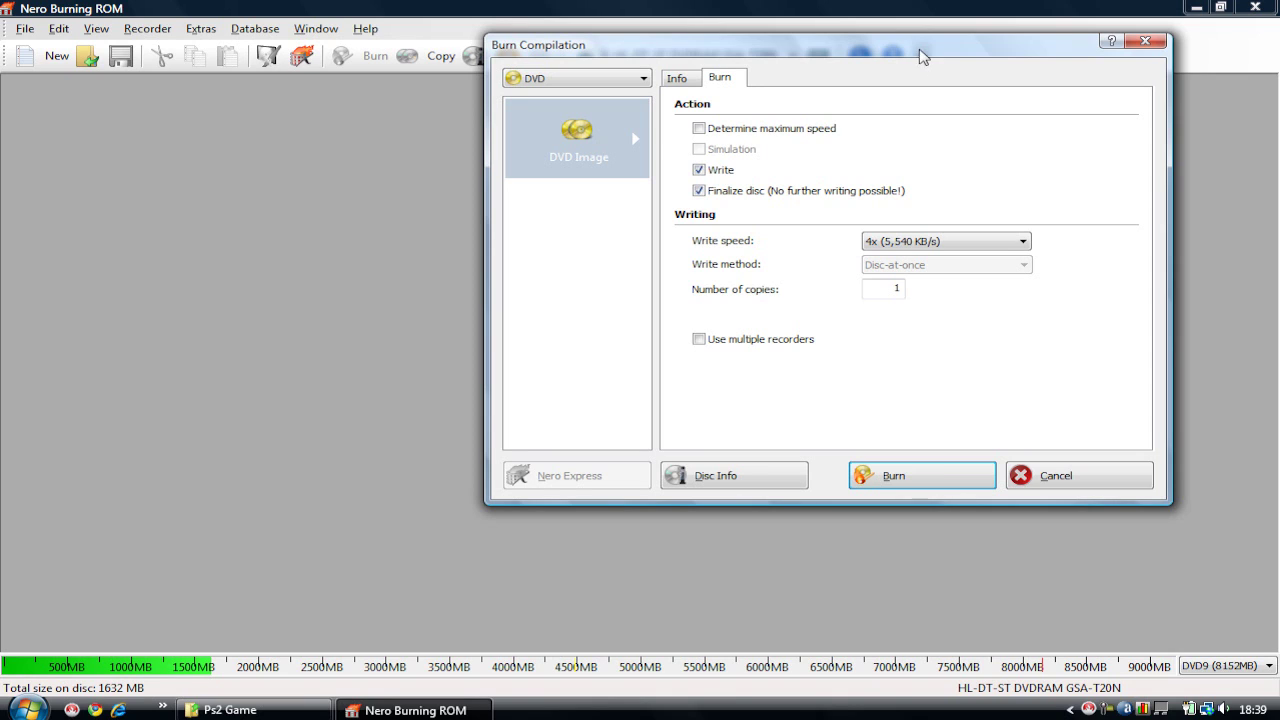
{"action": "left_click_drag", "start_coordinate": [918, 52], "coordinate": [928, 37]}
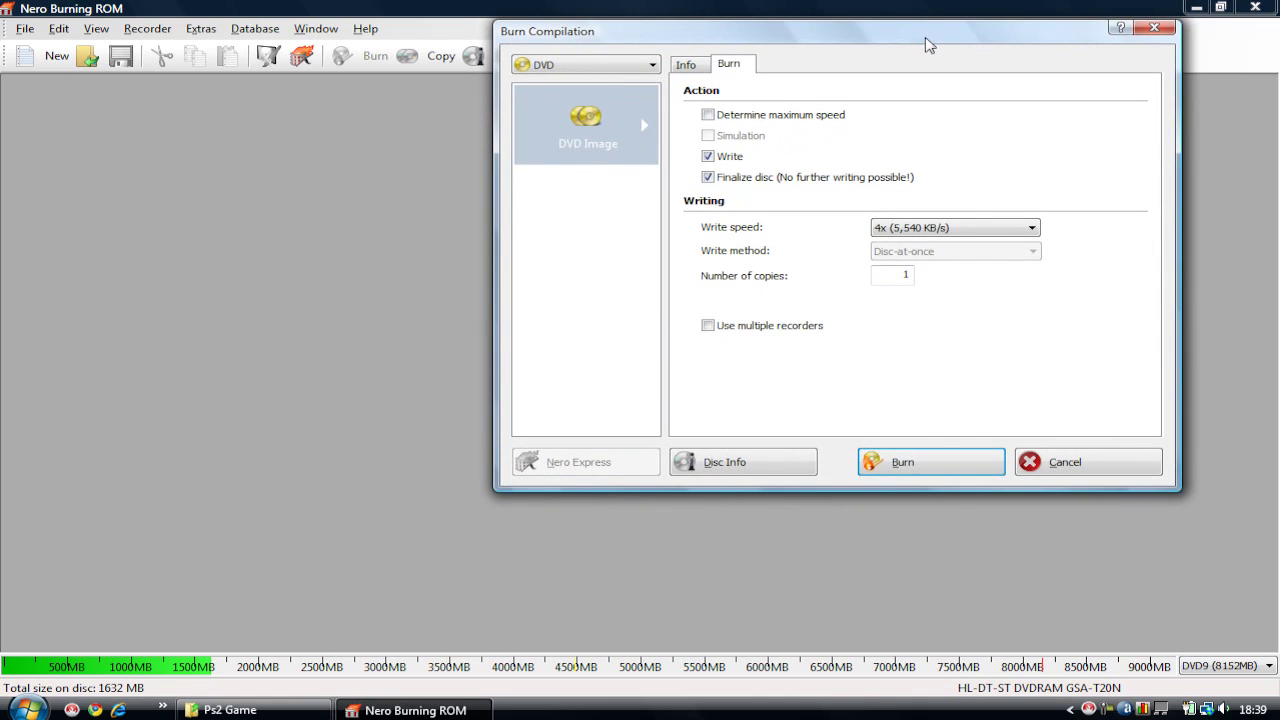